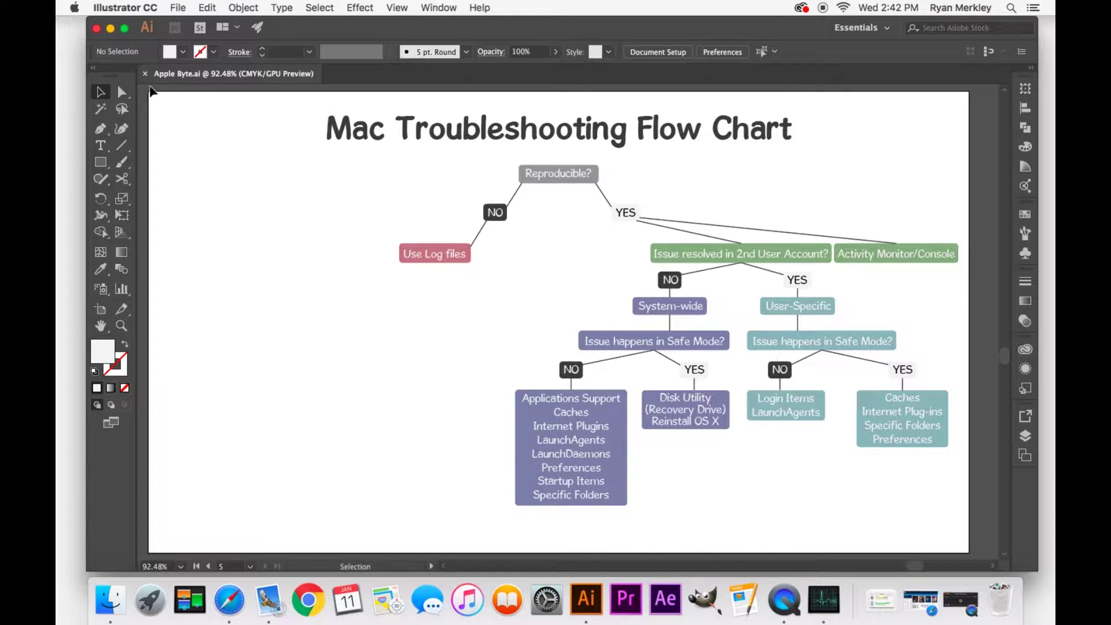
Step: Minimize the Apple Byte.ai flow chart window in Illustrator to reveal the desktop
{"action": "left_click", "coordinate": [110, 28]}
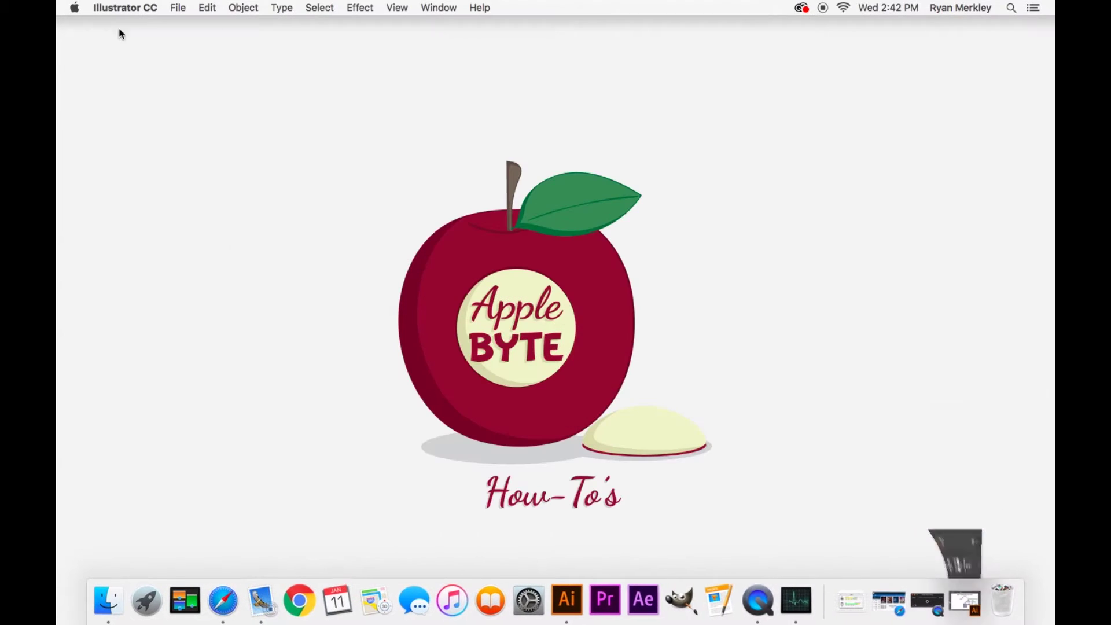
Step: Launch Activity Monitor through a Spotlight search for 'acti' and move its window lower
{"action": "left_click", "coordinate": [1009, 8]}
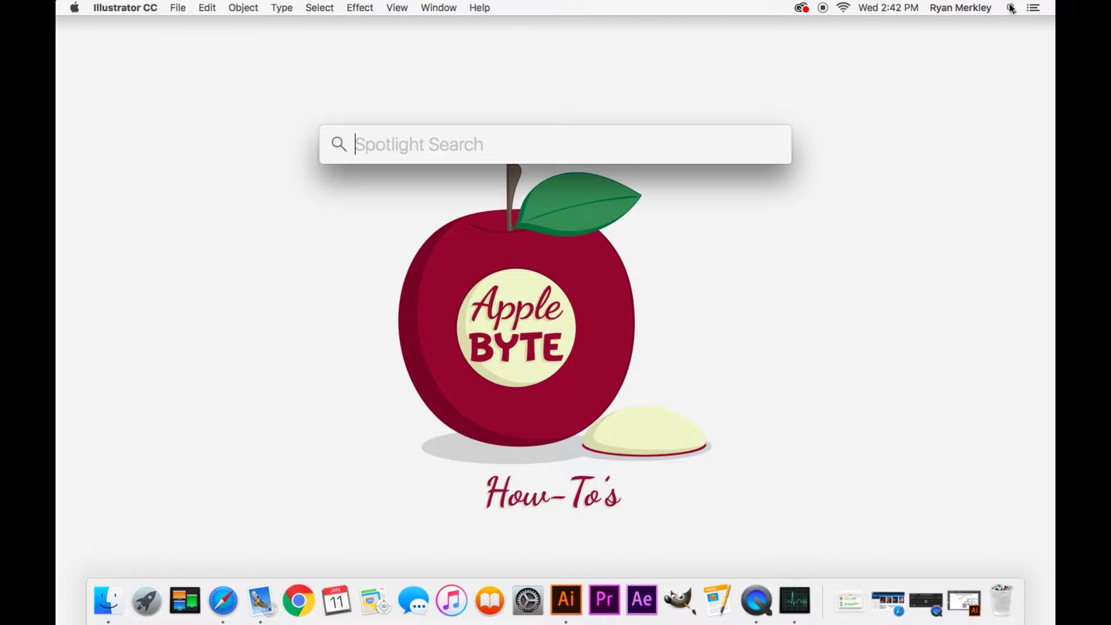
{"action": "type", "text": "acti"}
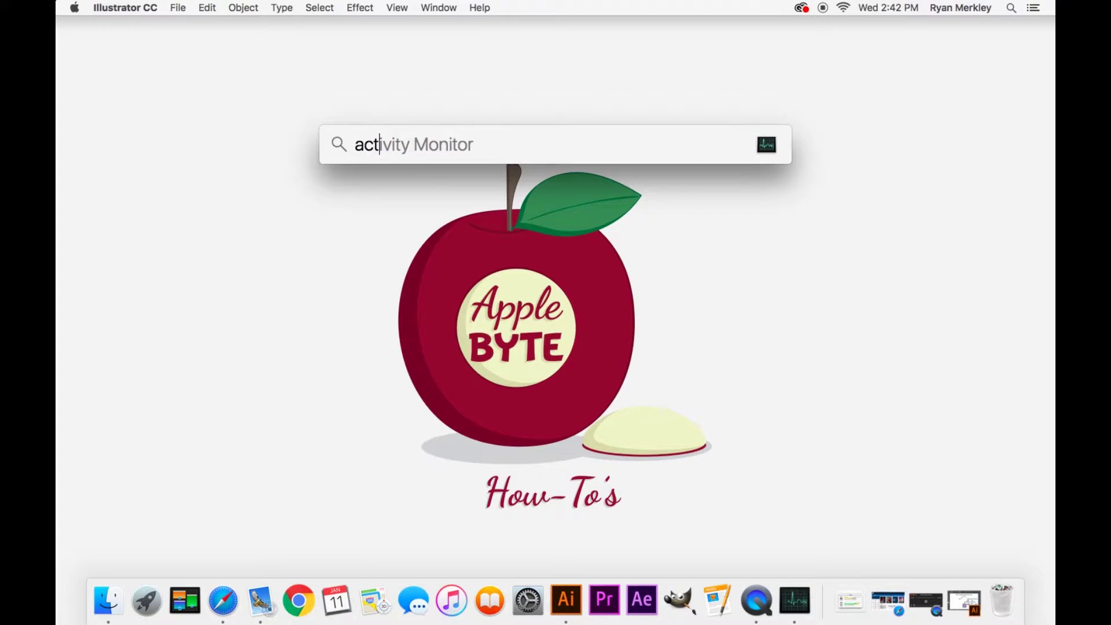
{"action": "key", "text": "Return"}
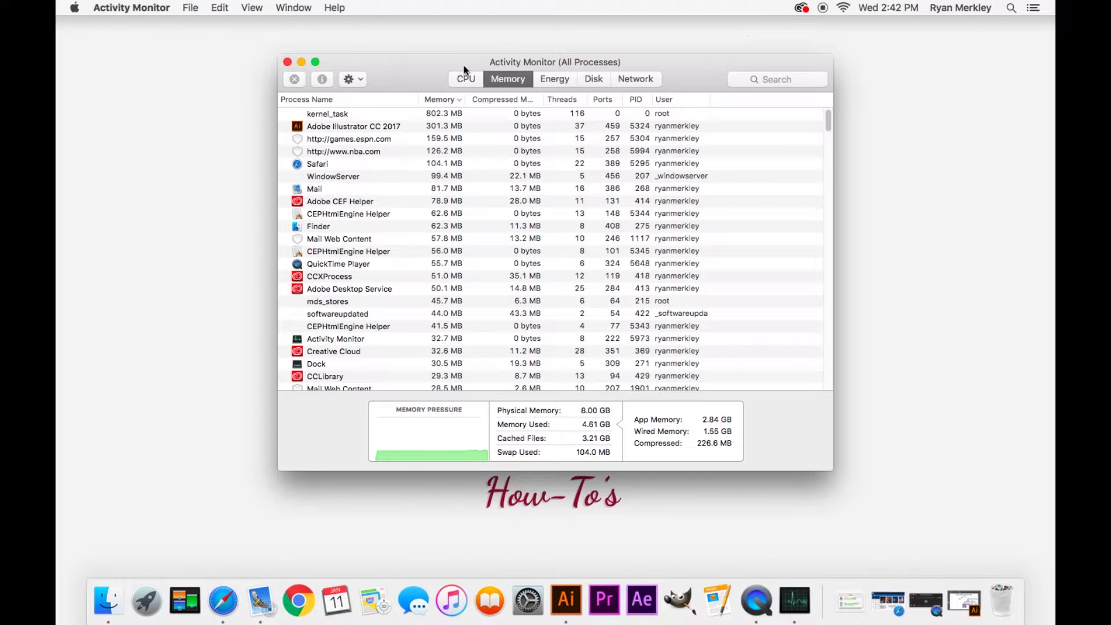
{"action": "left_click_drag", "start_coordinate": [462, 71], "coordinate": [475, 66]}
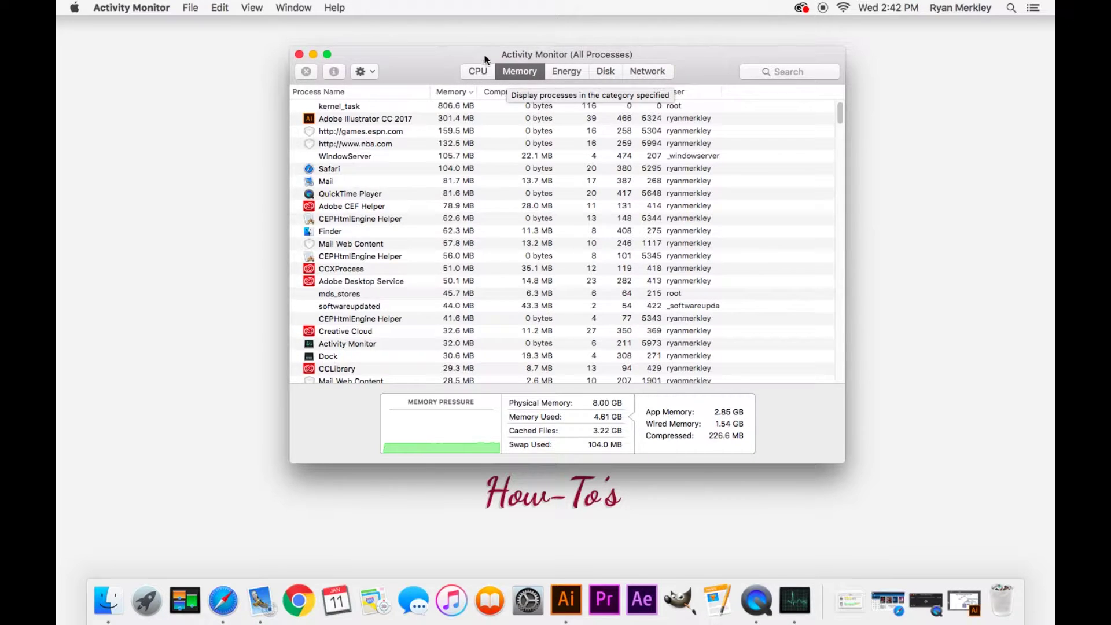
{"action": "left_click_drag", "start_coordinate": [483, 53], "coordinate": [475, 109]}
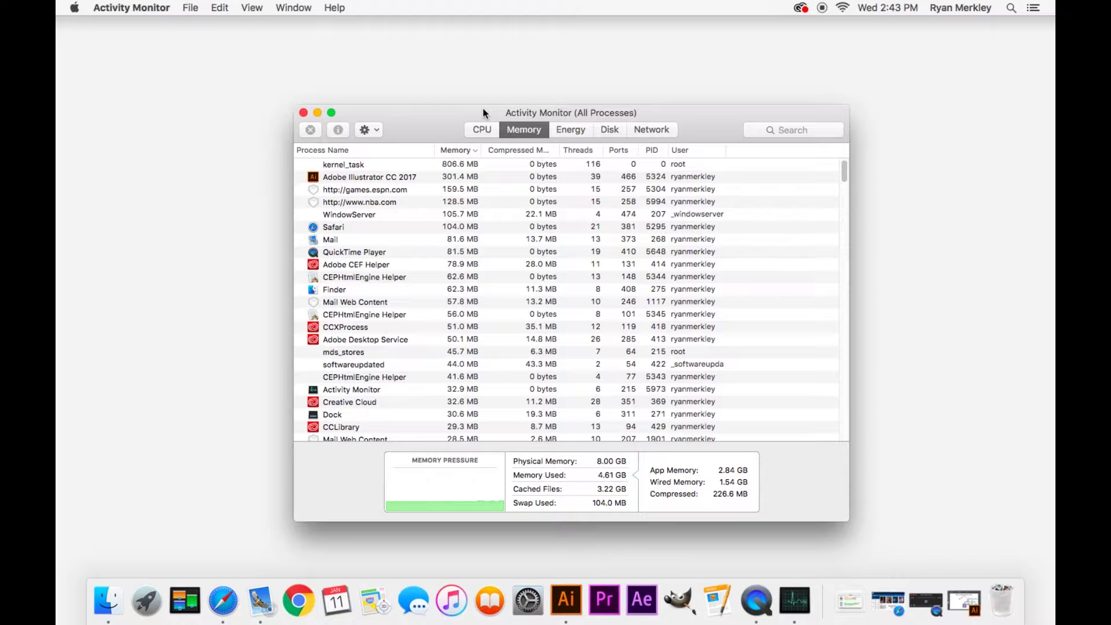
Step: Sort the CPU category by % CPU descending and select kernel_task and QuickTime Player
{"action": "left_click", "coordinate": [481, 130]}
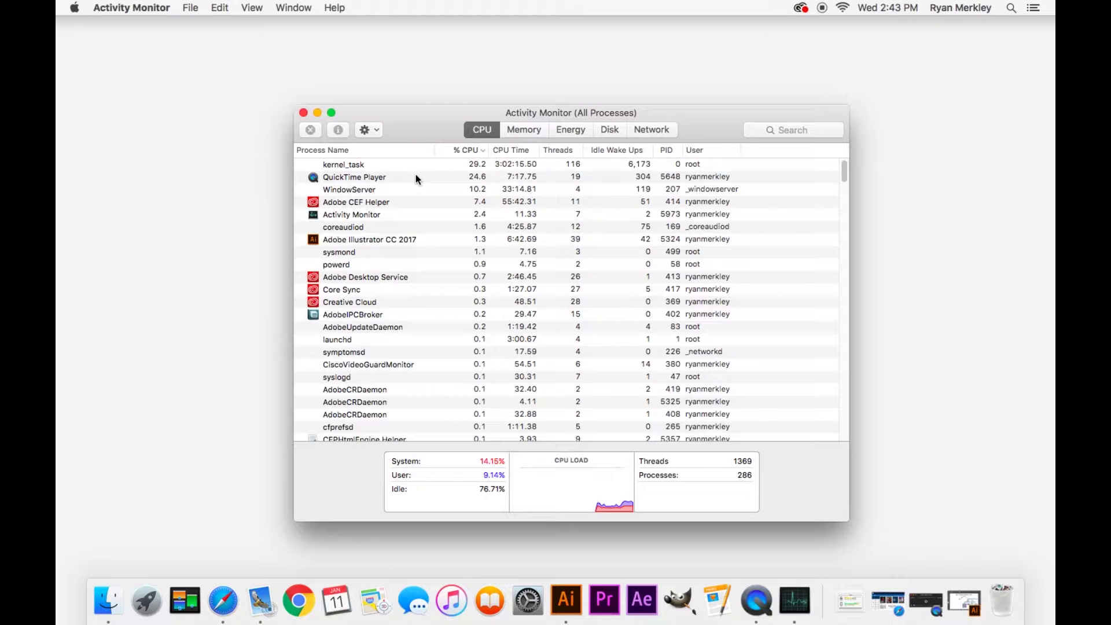
{"action": "left_click", "coordinate": [477, 150]}
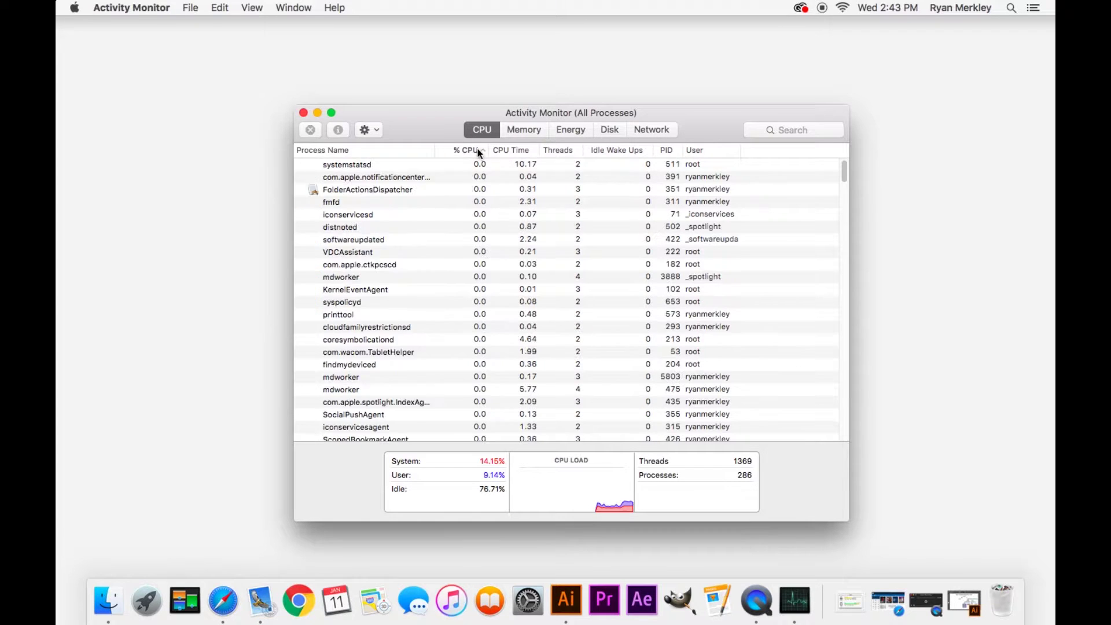
{"action": "left_click", "coordinate": [479, 151]}
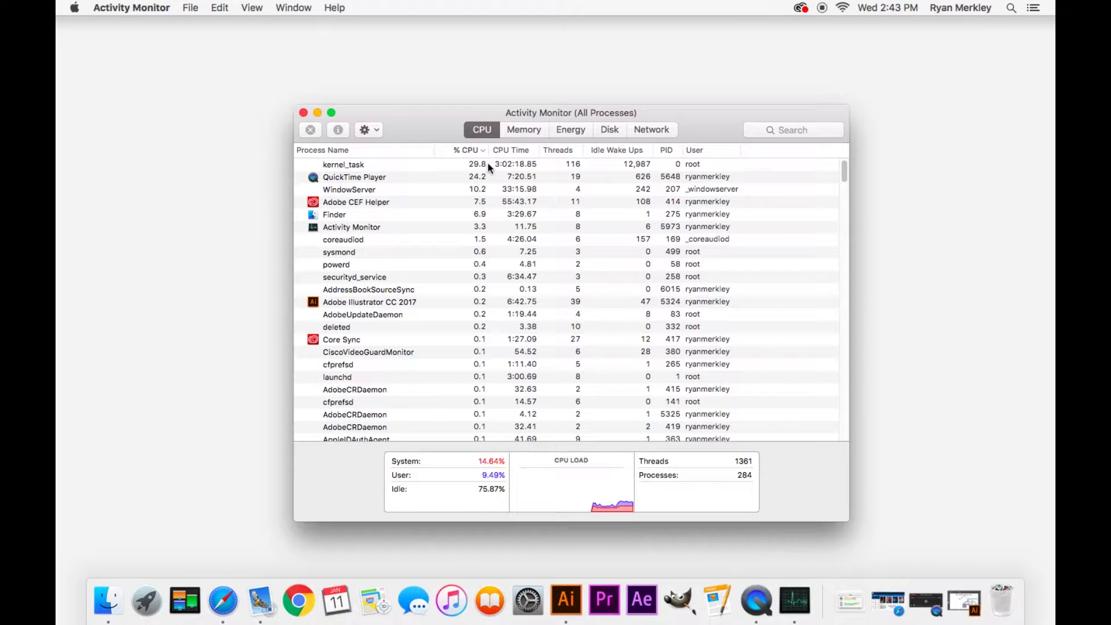
{"action": "left_click", "coordinate": [408, 164]}
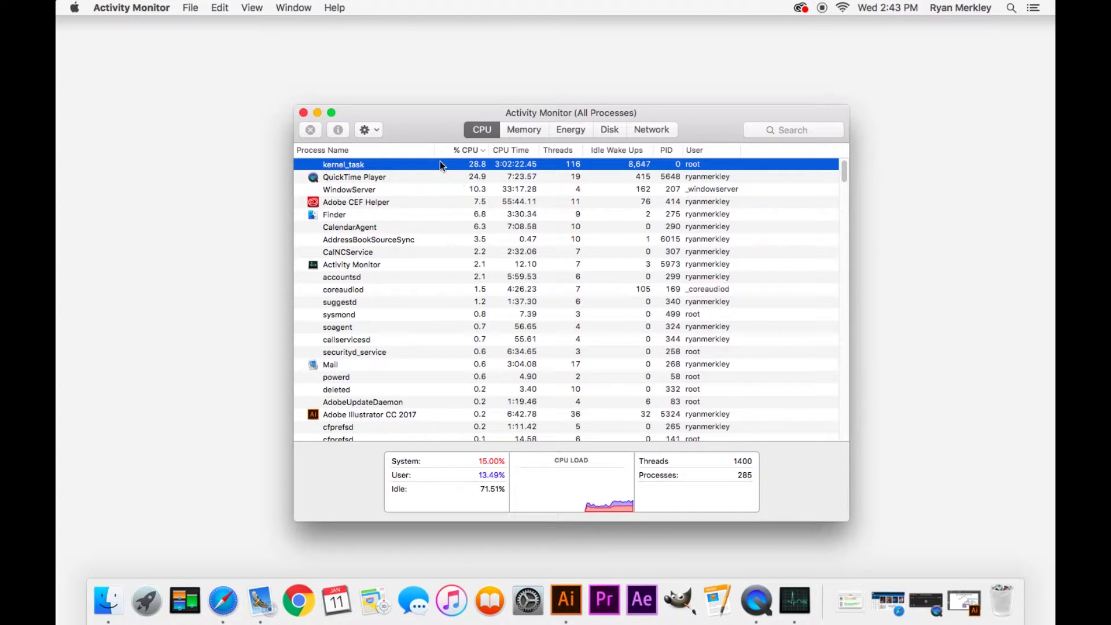
{"action": "left_click", "coordinate": [405, 176]}
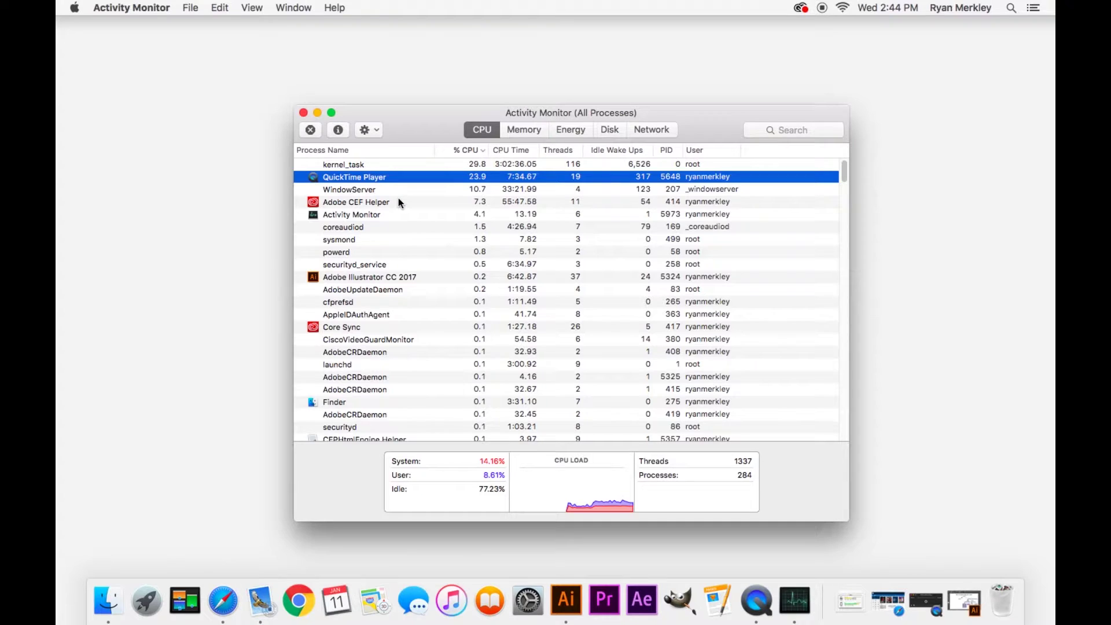
{"action": "left_click", "coordinate": [366, 189]}
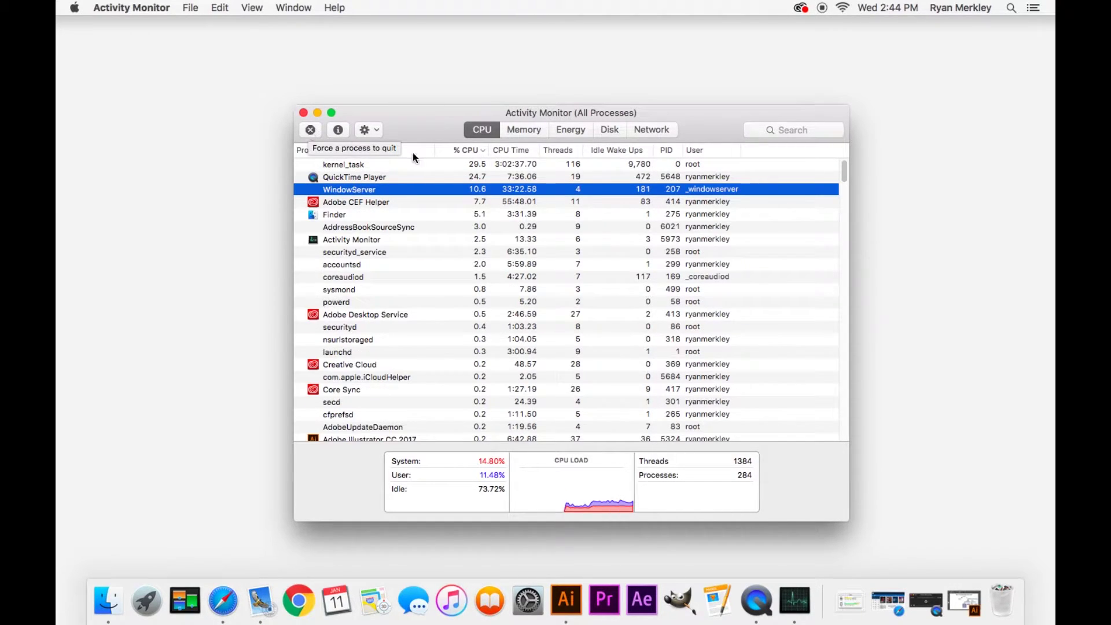
{"action": "left_click", "coordinate": [703, 166]}
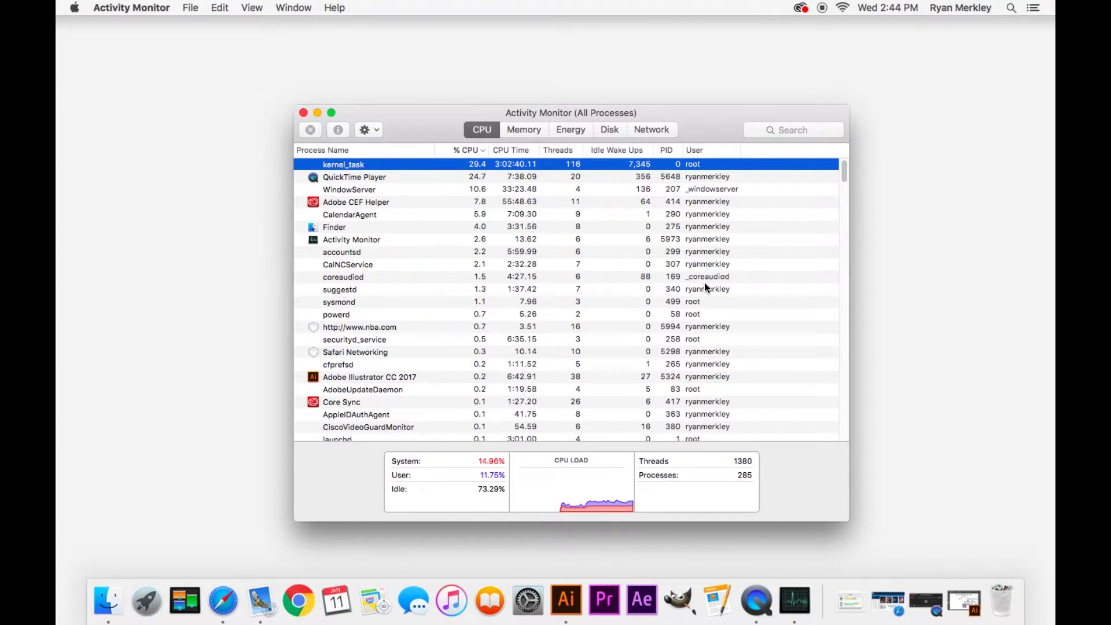
{"action": "left_click", "coordinate": [701, 177]}
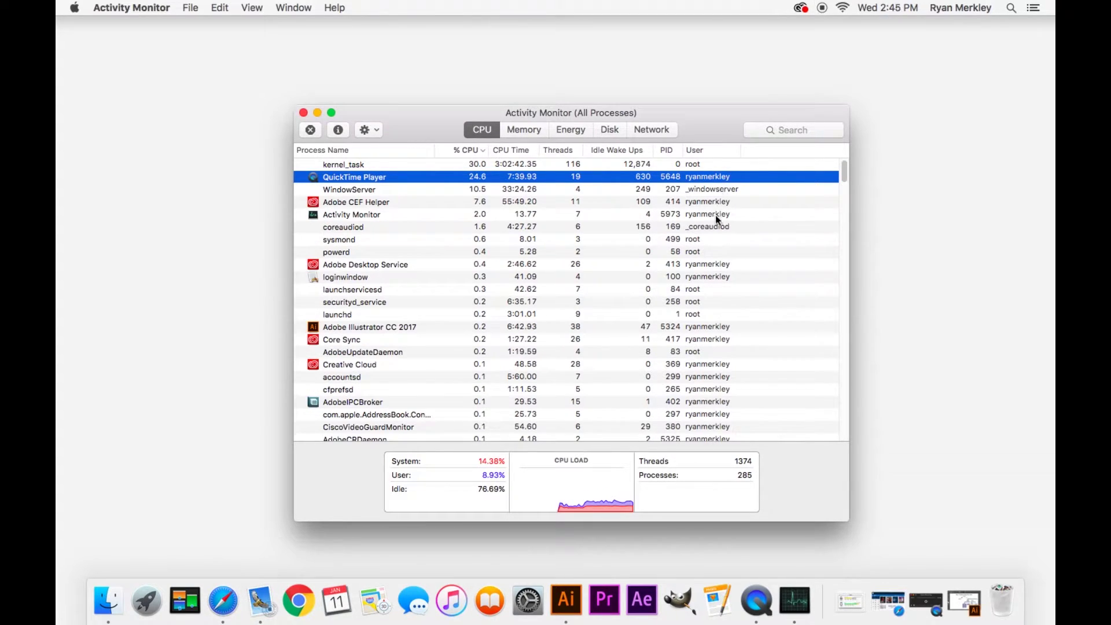
{"action": "left_click", "coordinate": [714, 211]}
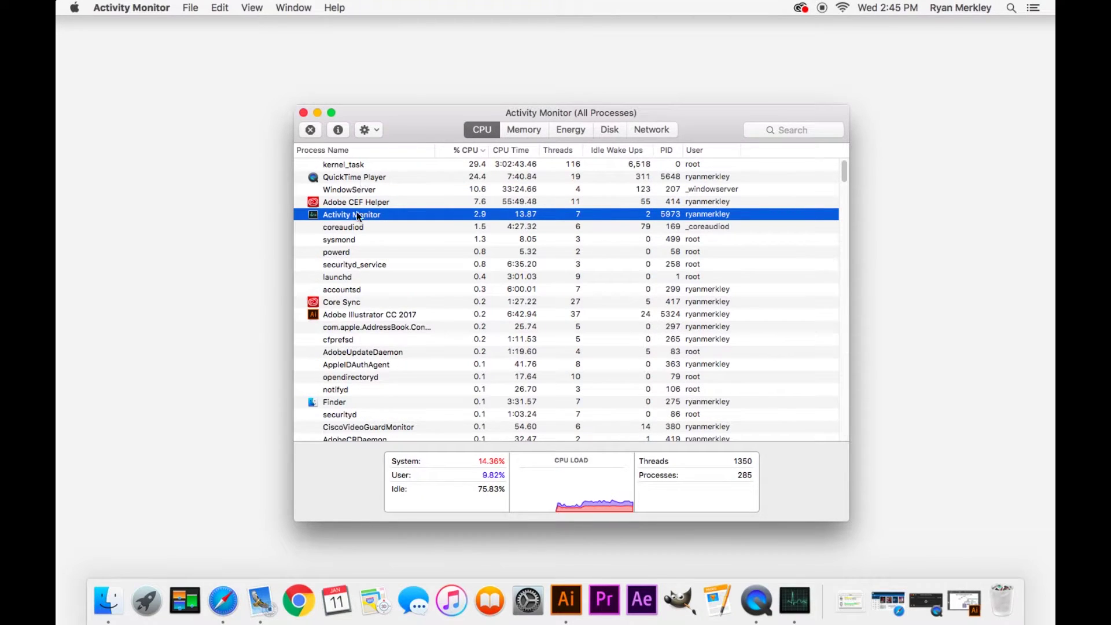
{"action": "left_click_drag", "start_coordinate": [427, 127], "coordinate": [418, 126]}
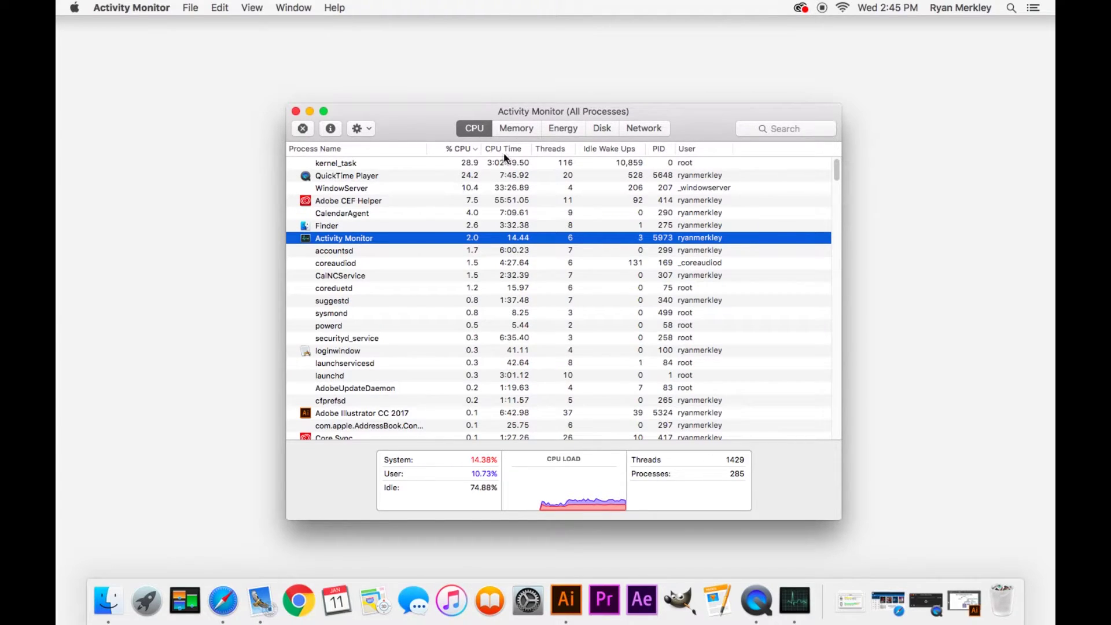
{"action": "left_click", "coordinate": [516, 130]}
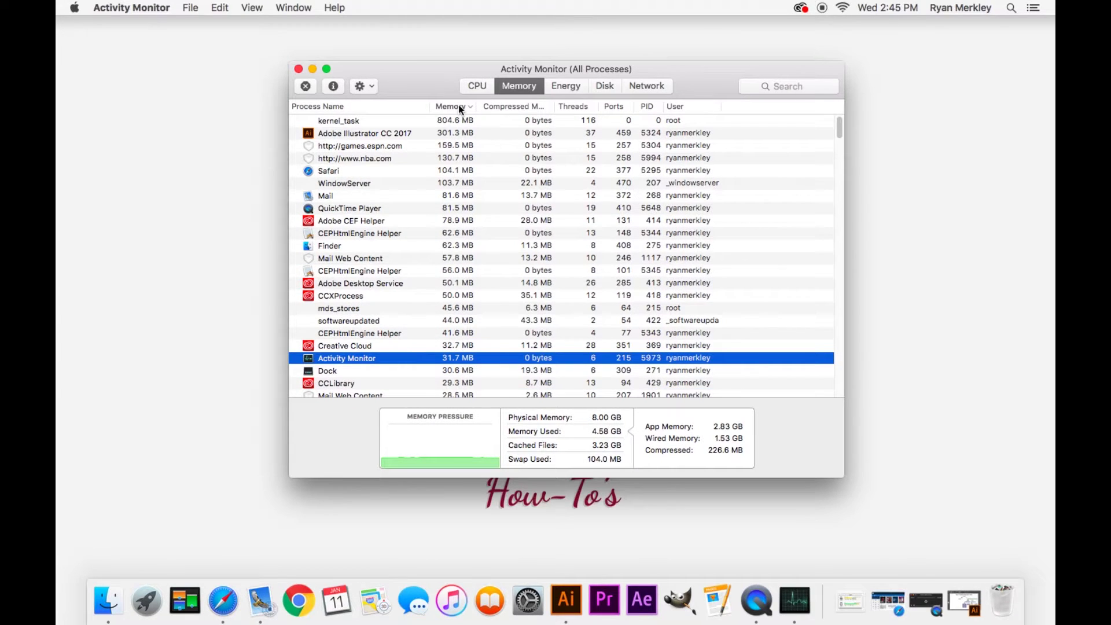
Step: Sort by Memory descending and select kernel_task (804.6 MB) and Adobe Illustrator CC 2017 (301.3 MB)
{"action": "left_click", "coordinate": [459, 105]}
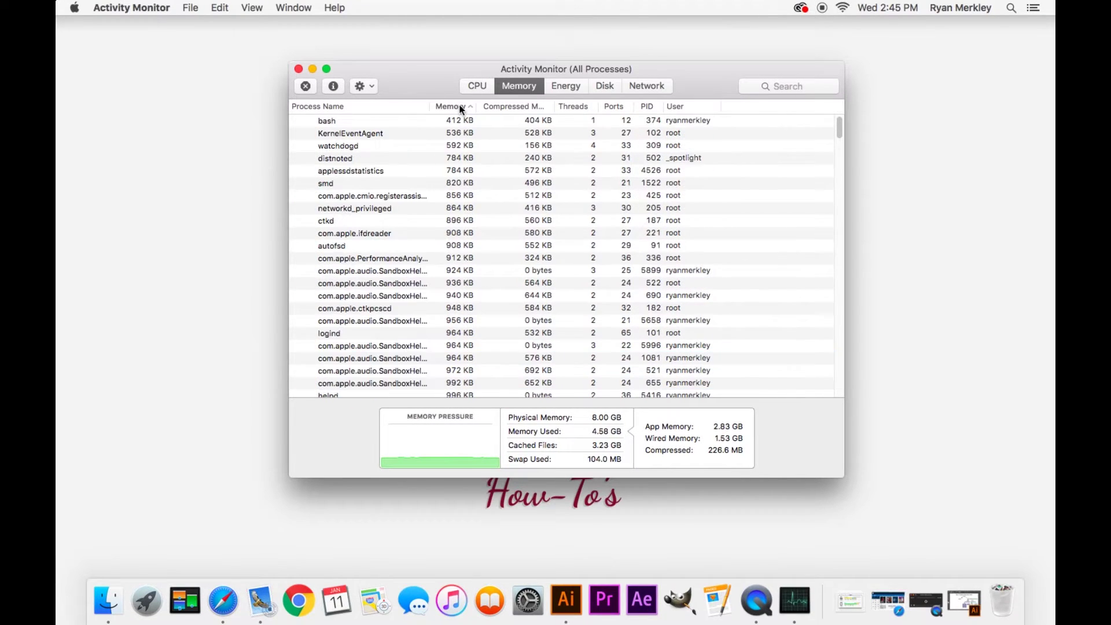
{"action": "left_click", "coordinate": [460, 105]}
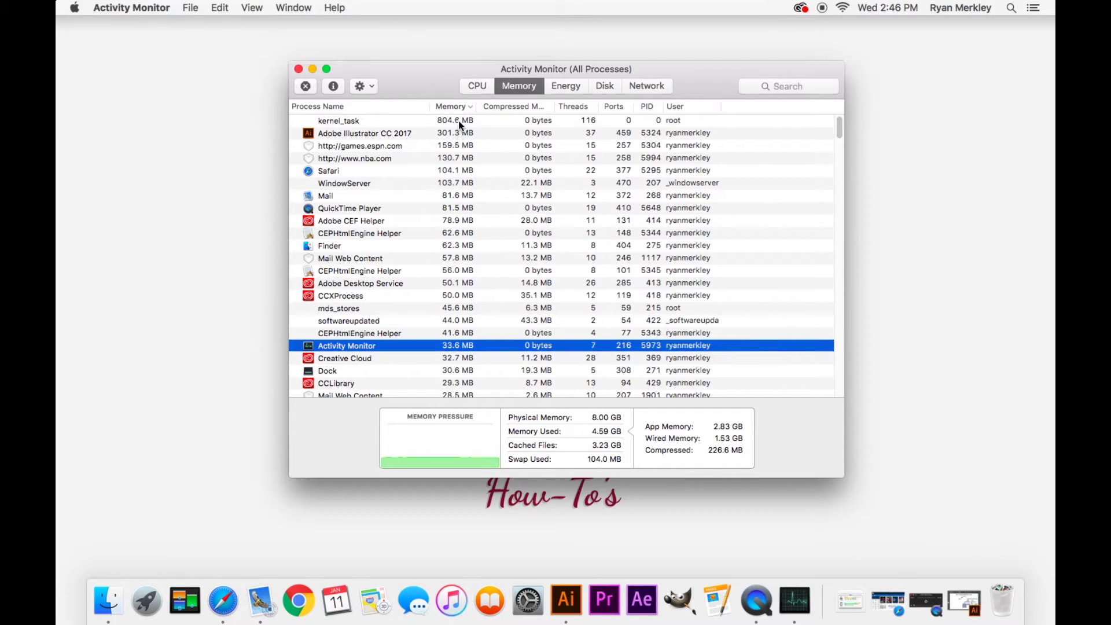
{"action": "left_click", "coordinate": [388, 120]}
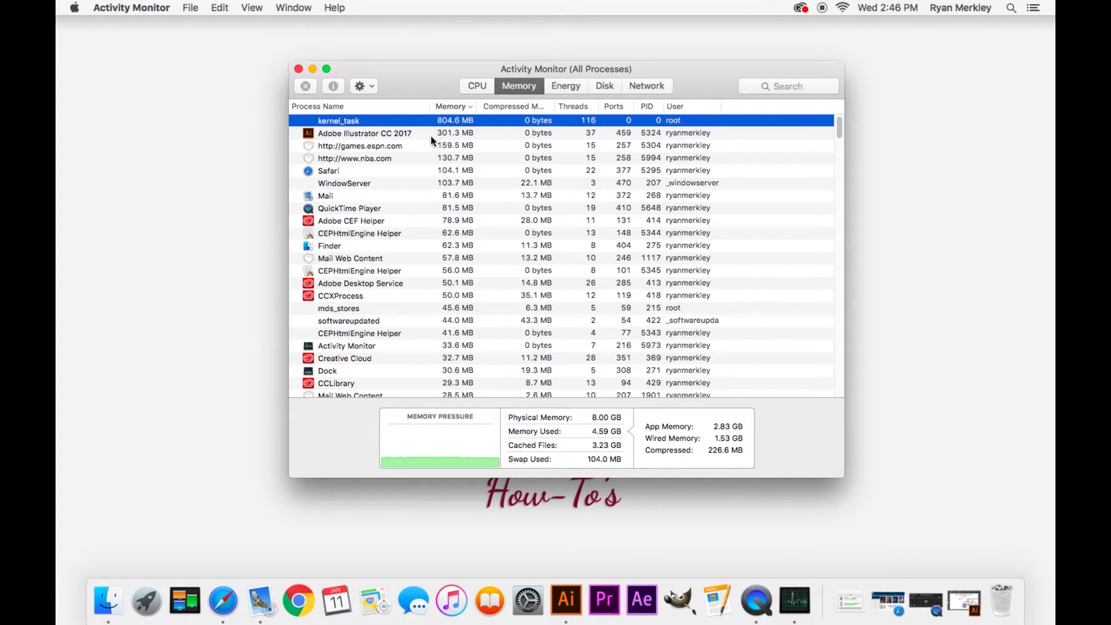
{"action": "left_click", "coordinate": [412, 134]}
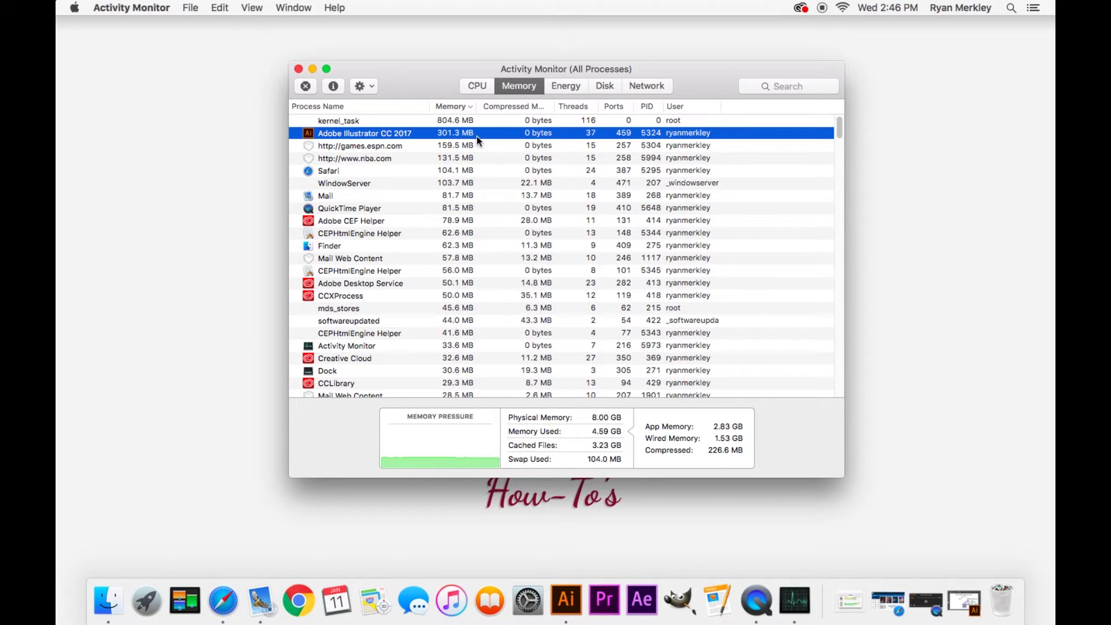
{"action": "left_click", "coordinate": [418, 147]}
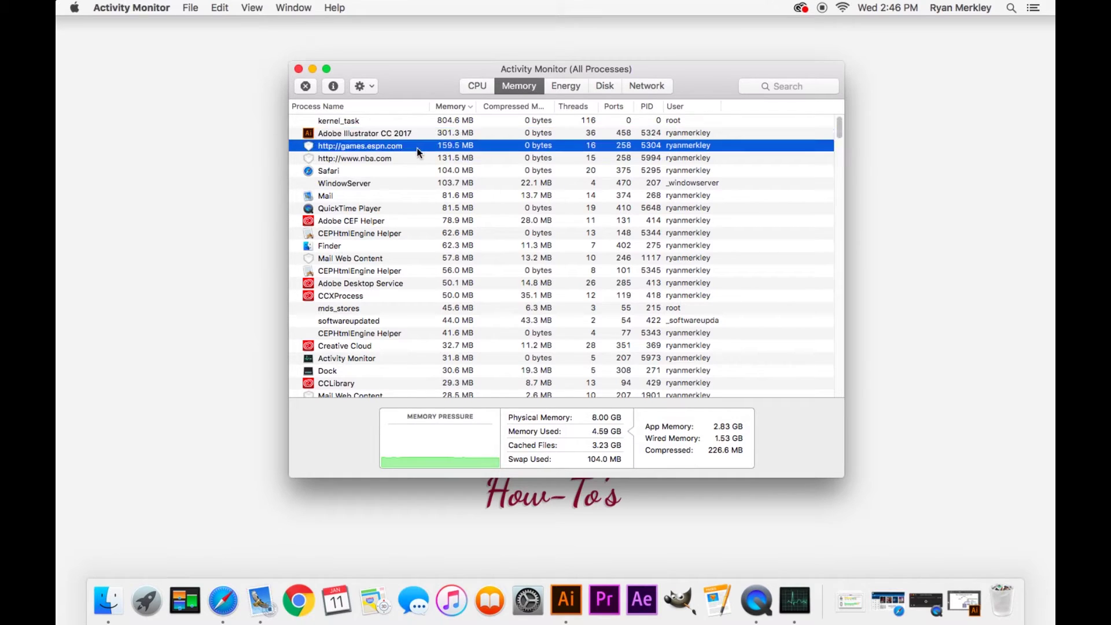
{"action": "left_click", "coordinate": [414, 158]}
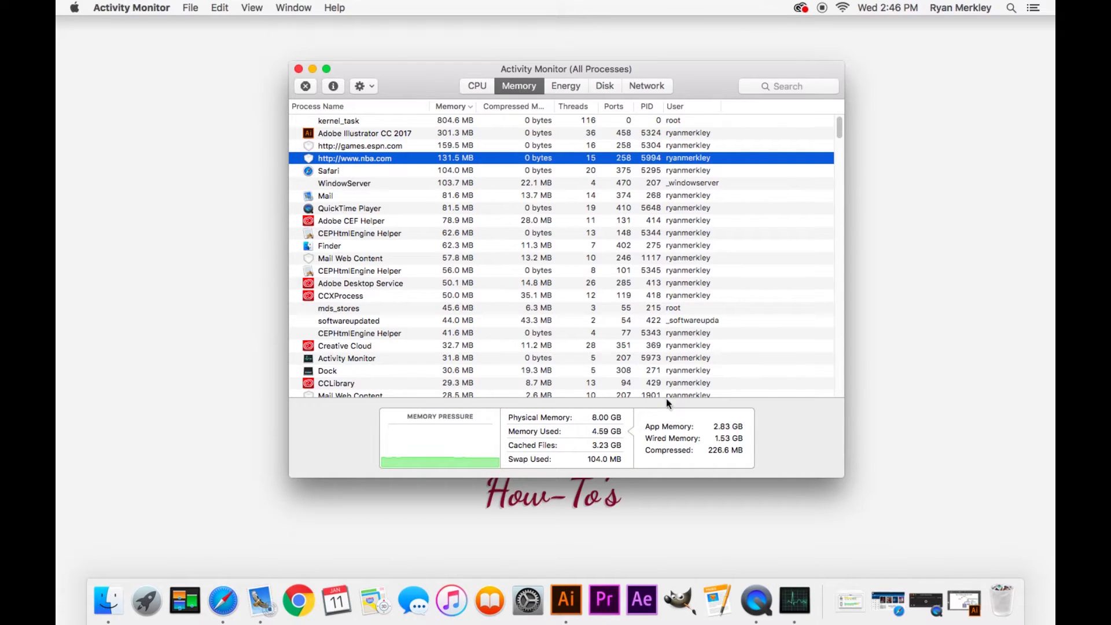
{"action": "left_click", "coordinate": [880, 593]}
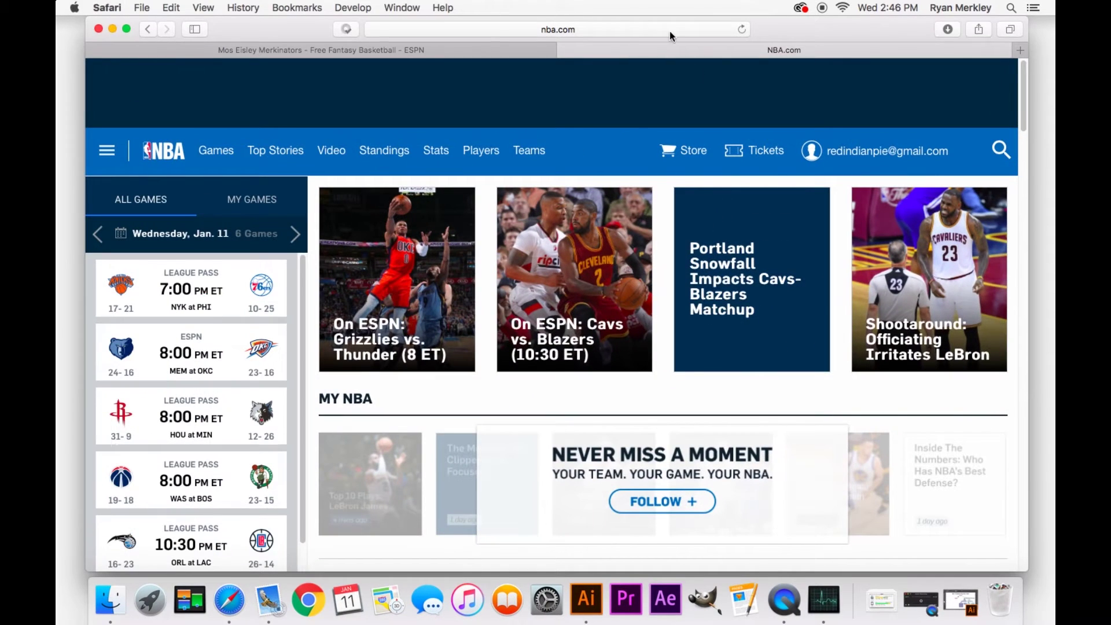
{"action": "left_click", "coordinate": [112, 28]}
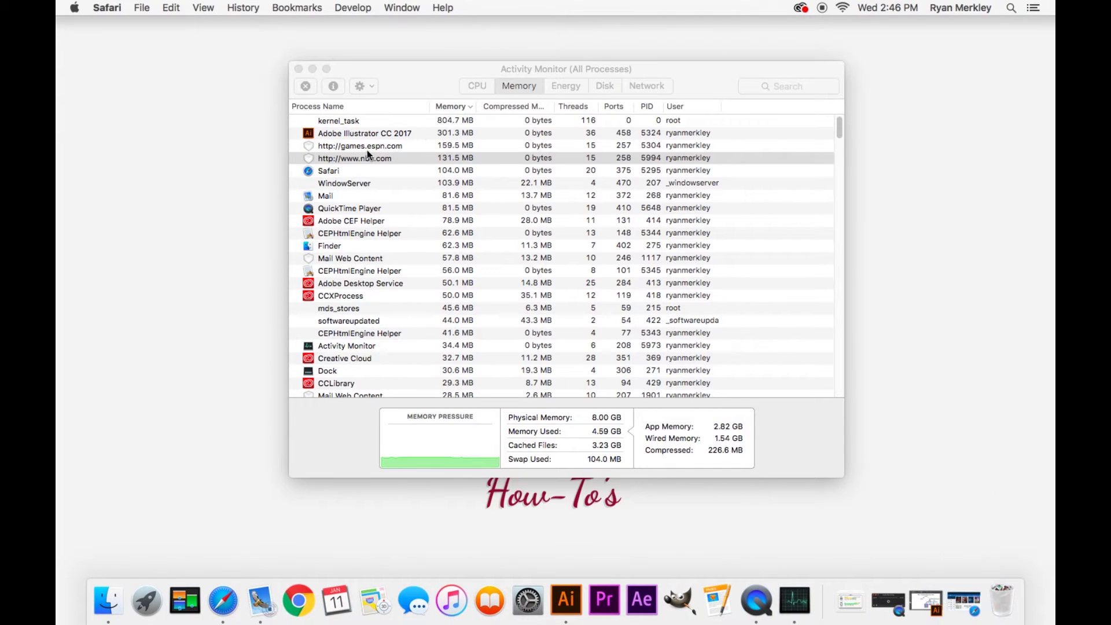
{"action": "left_click", "coordinate": [398, 180]}
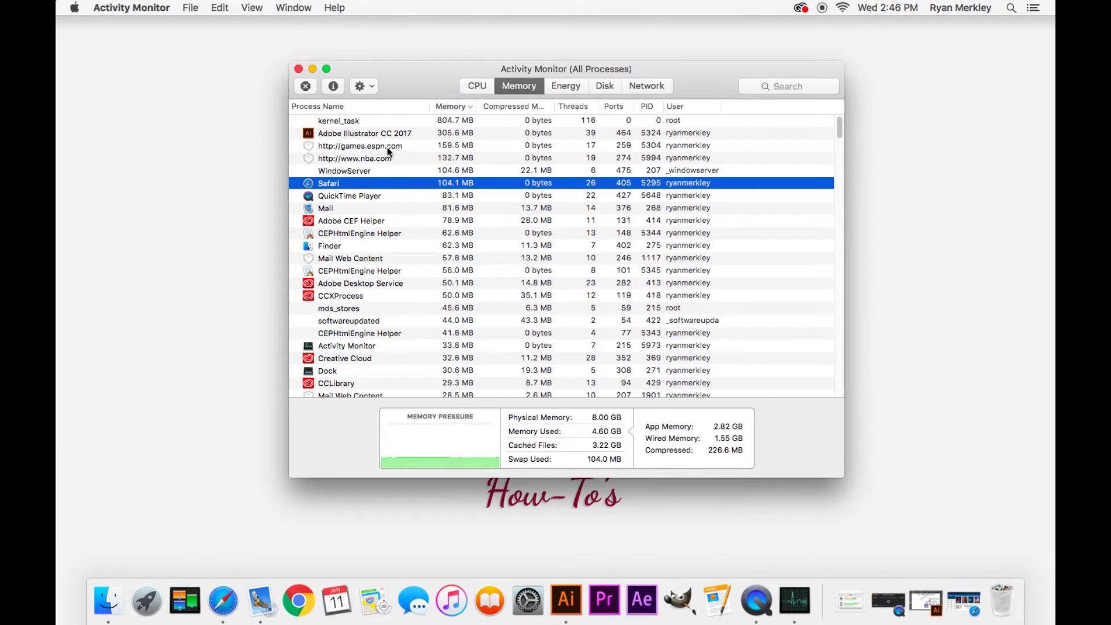
{"action": "left_click", "coordinate": [462, 158]}
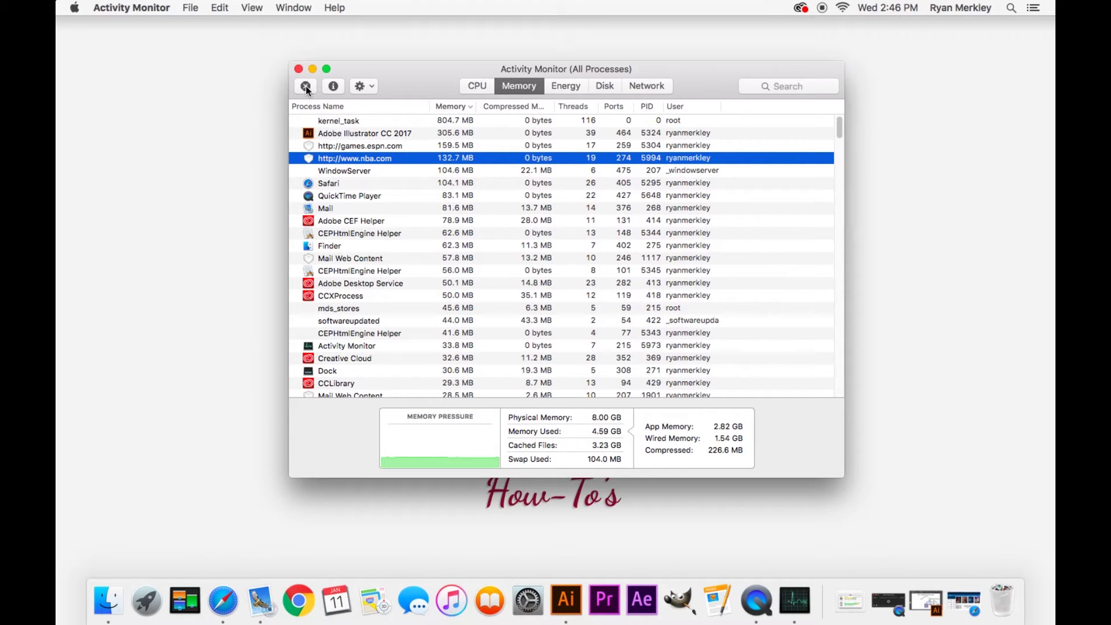
{"action": "left_click", "coordinate": [359, 144]}
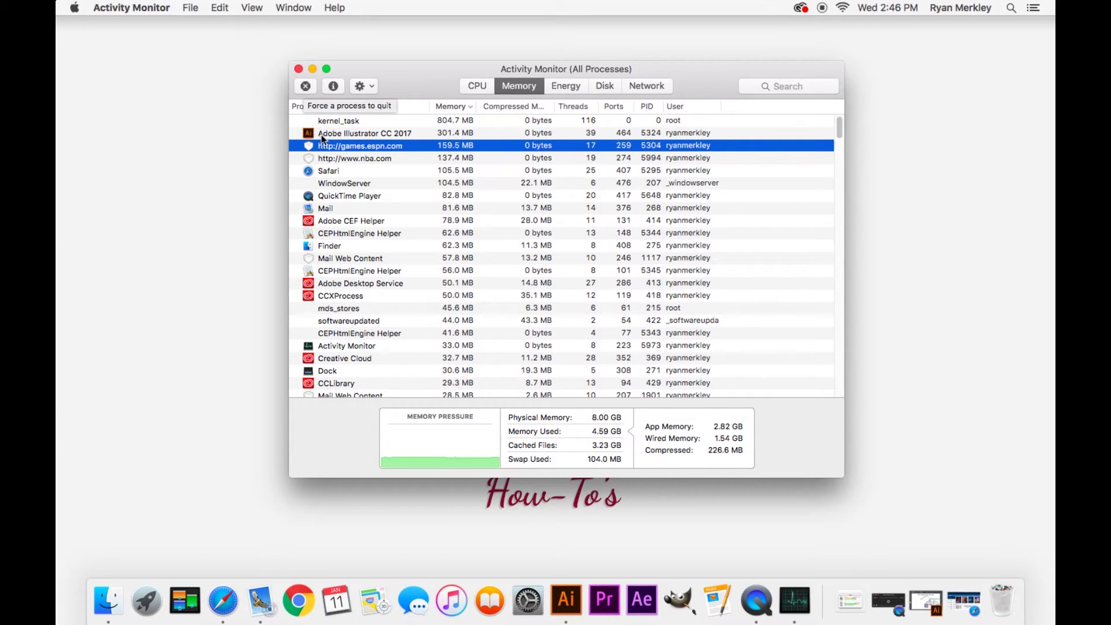
{"action": "left_click", "coordinate": [332, 159]}
{"action": "left_click", "coordinate": [305, 86]}
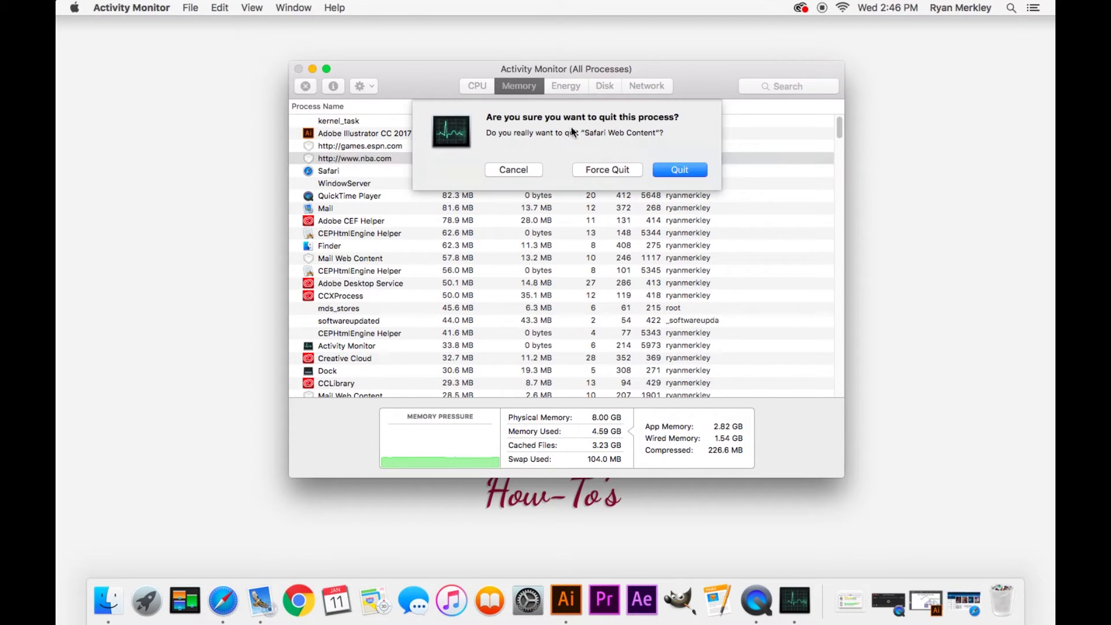
{"action": "left_click", "coordinate": [677, 170]}
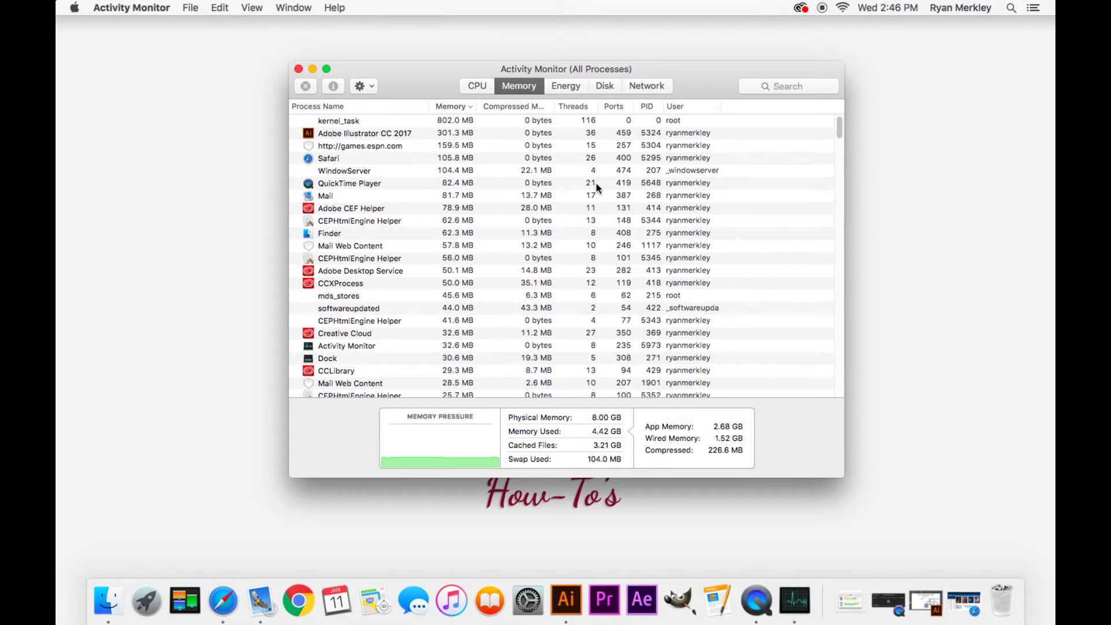
Step: Close the reloaded NBA.com tab in Safari, minimize Safari, and bring Activity Monitor forward
{"action": "left_click", "coordinate": [964, 601]}
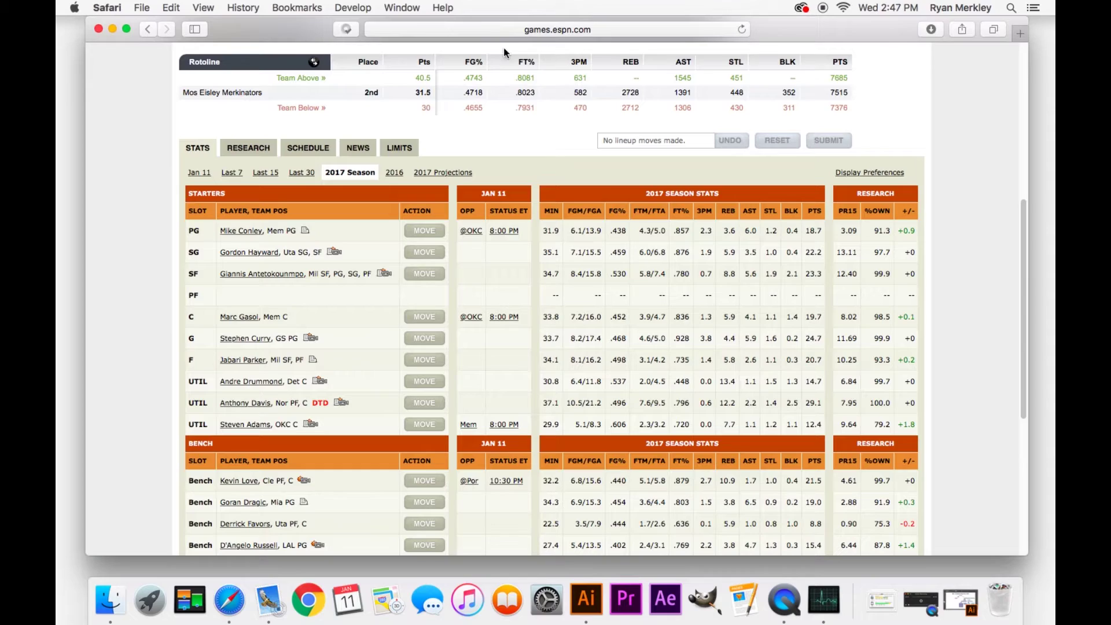
{"action": "key", "text": "super+w"}
{"action": "left_click", "coordinate": [112, 29]}
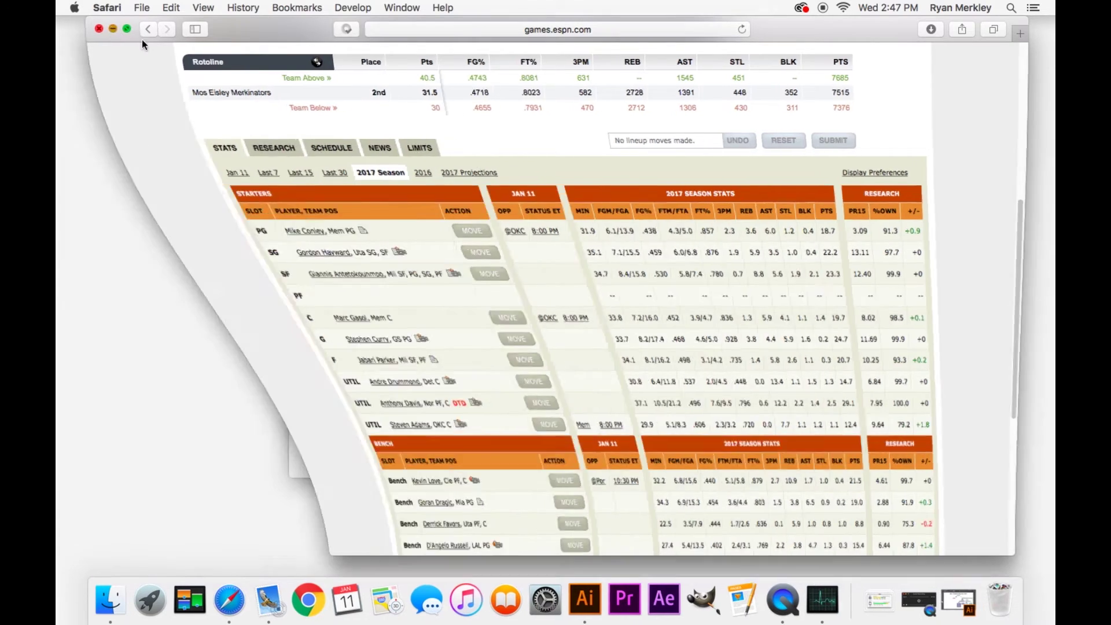
{"action": "left_click", "coordinate": [422, 72]}
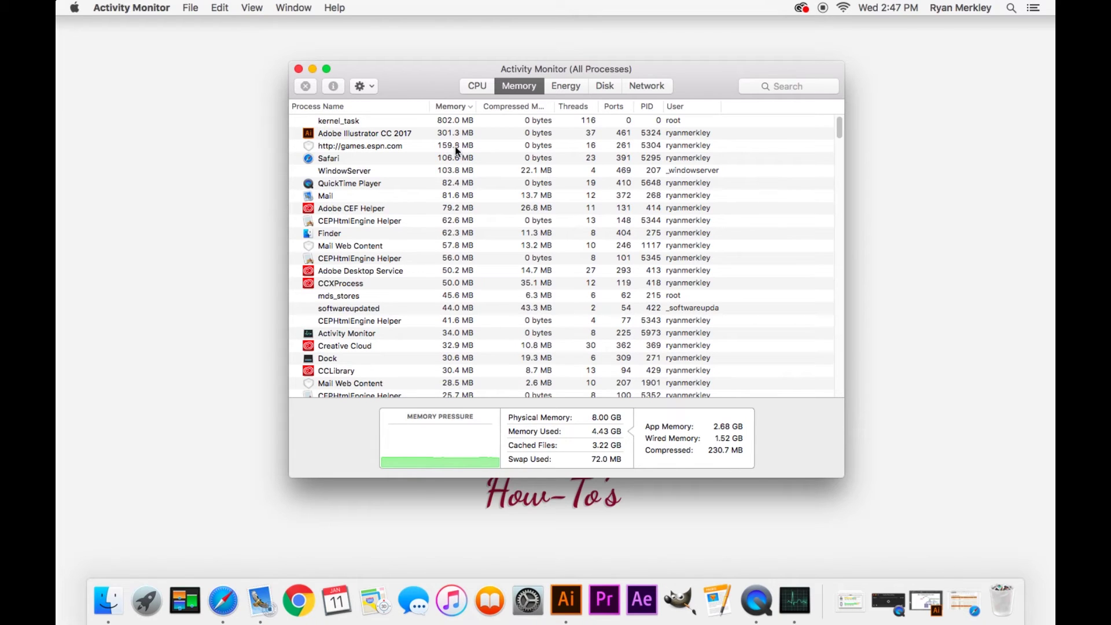
Step: Switch Activity Monitor to the CPU category to see processes ranked by % CPU
{"action": "left_click", "coordinate": [474, 85]}
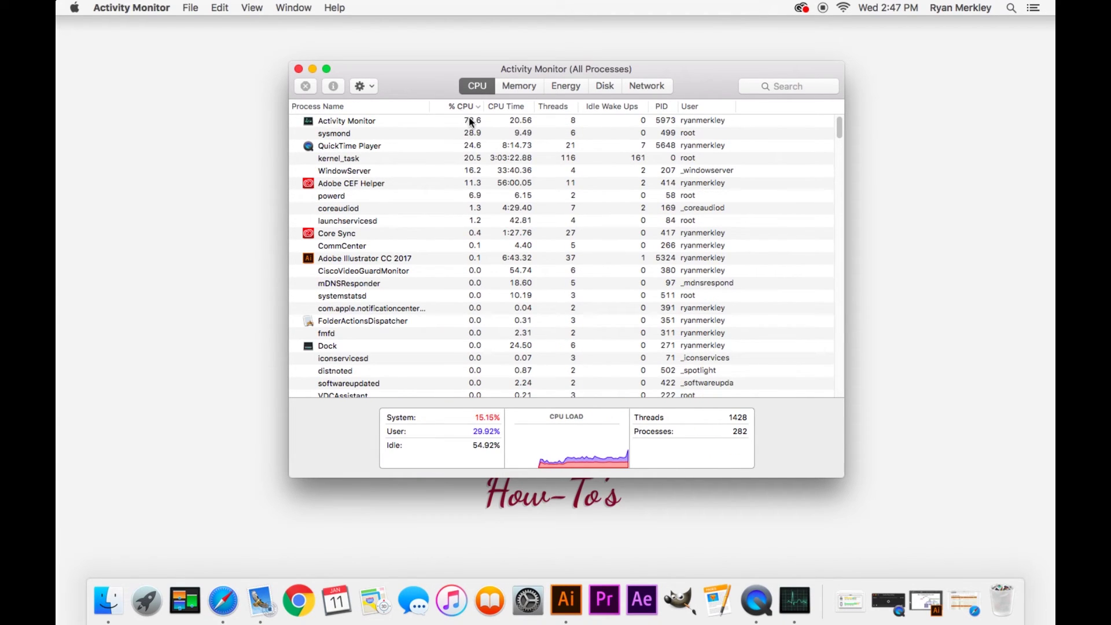